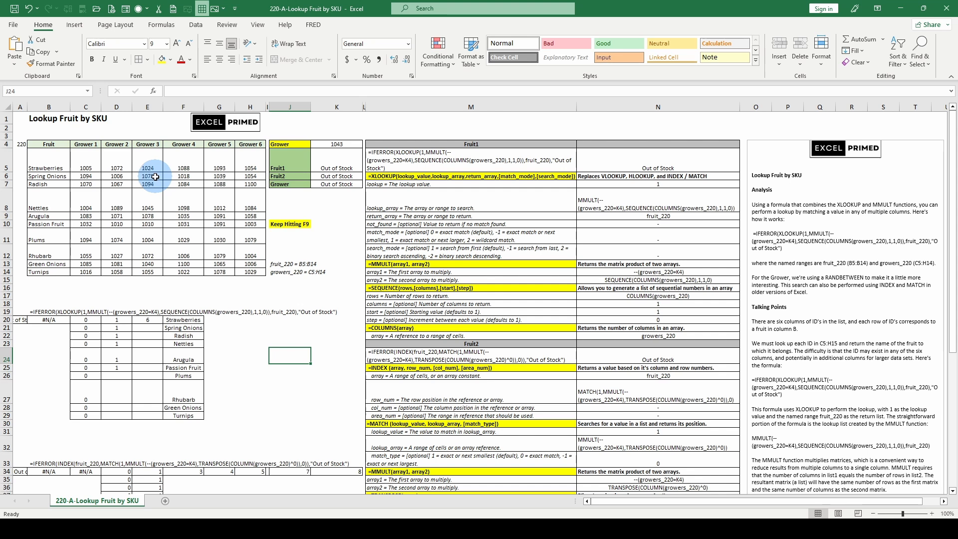
Inspect the Fruit2 INDEX/MATCH formula in K6 and its written-out copy in B33
left_click(455, 161)
left_click(338, 176)
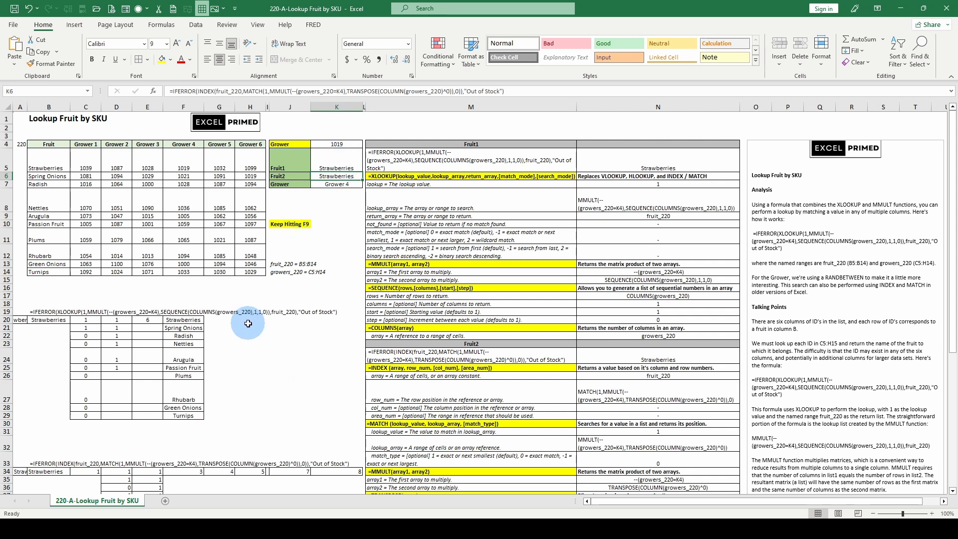
scroll(248, 323, "down", 1)
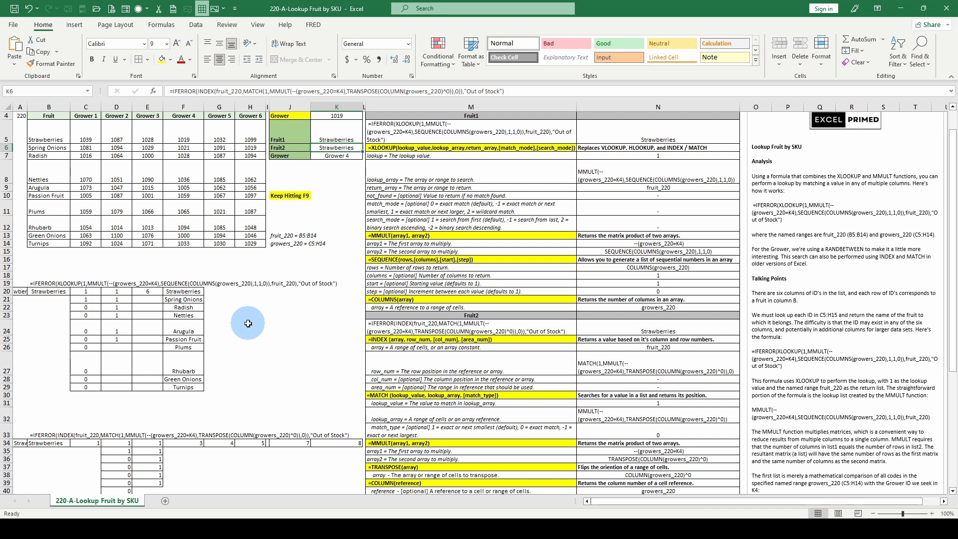
scroll(248, 324, "down", 3)
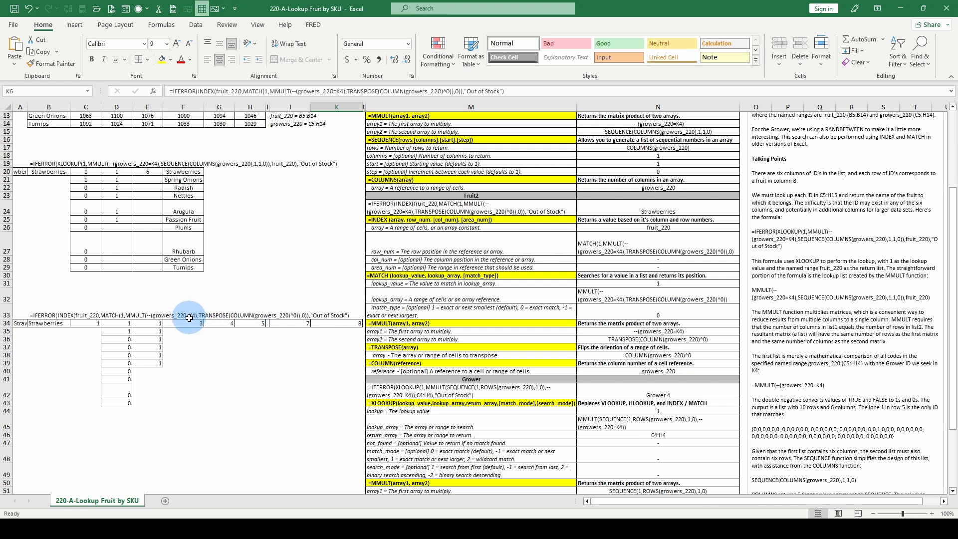
scroll(189, 318, "up", 1)
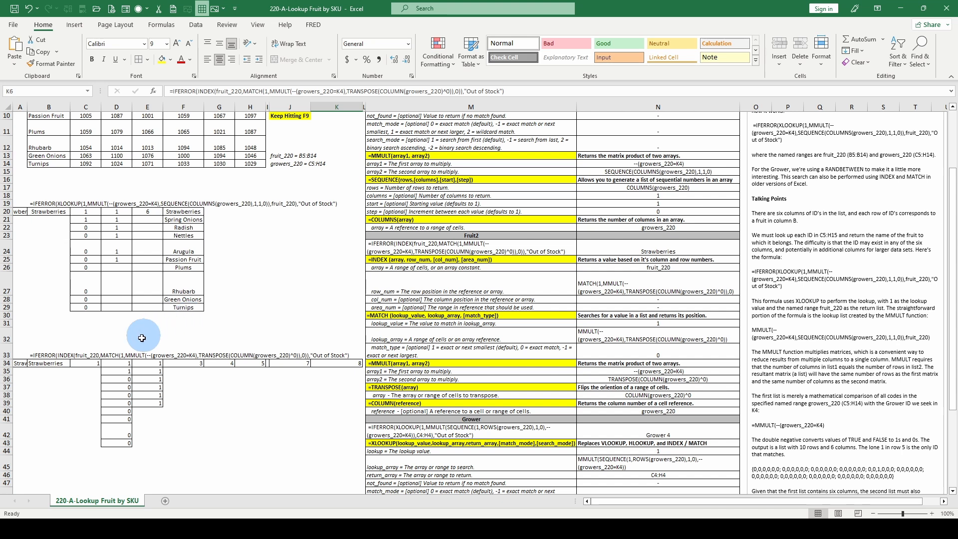
left_click(57, 348)
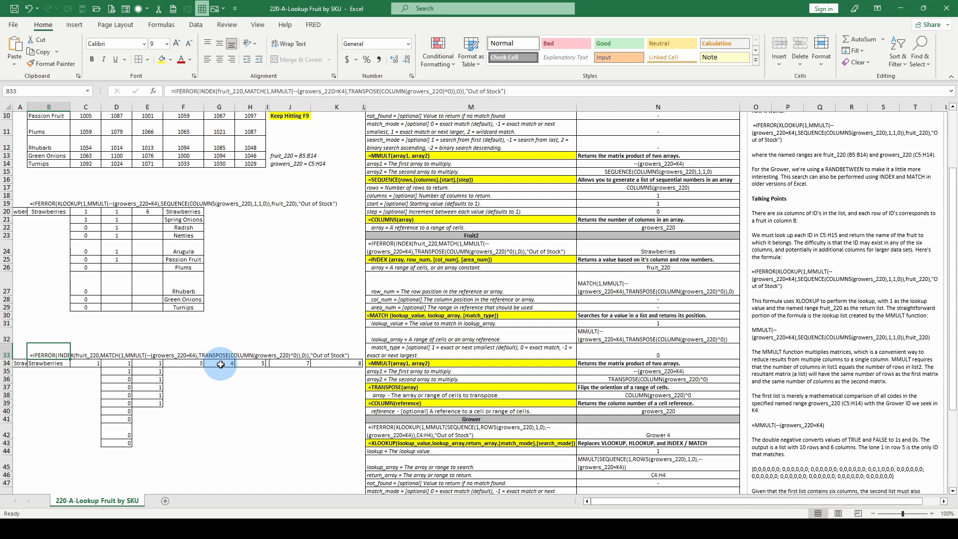
Inspect the COLUMN(growers_220) formula in F34 and compare its spilled results with the grower columns of the fruit table
left_click(185, 363)
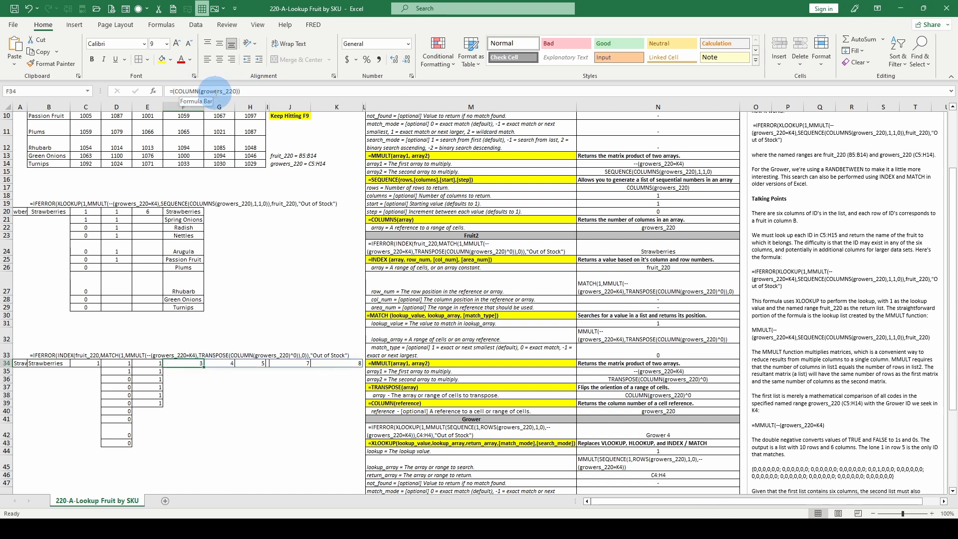
scroll(235, 304, "up", 3)
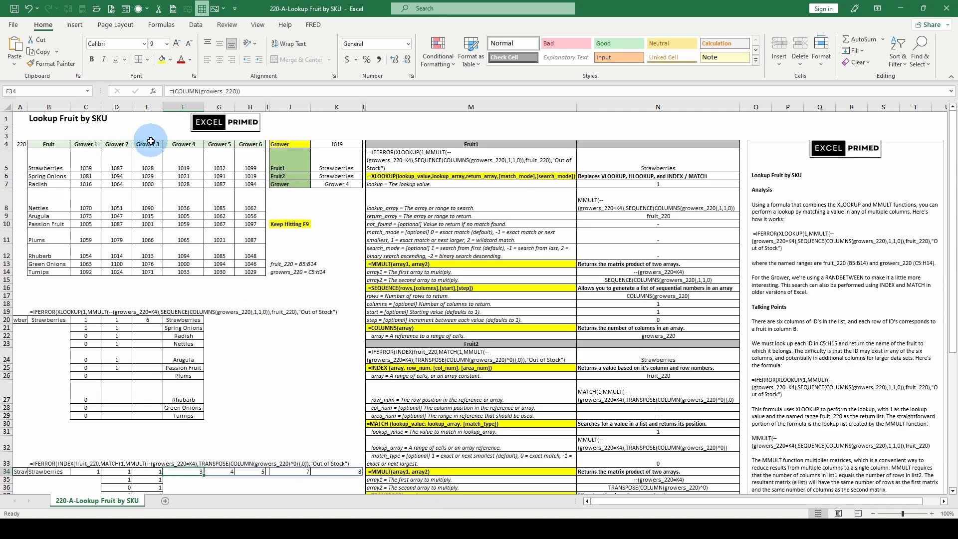
scroll(223, 372, "down", 4)
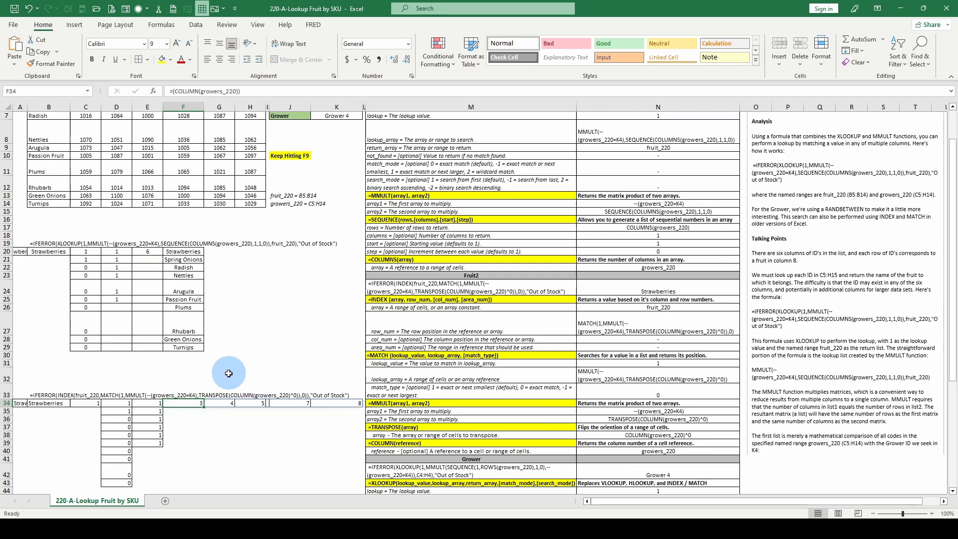
scroll(223, 372, "up", 2)
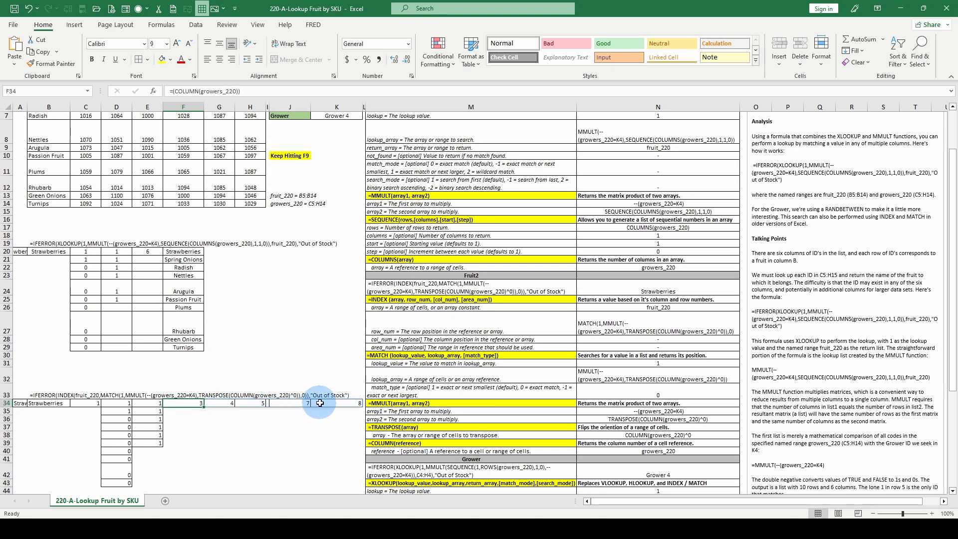
Review the nested pieces of the Fruit2 formula: TRANSPOSE in E34, MMULT in D34 and MATCH in C34
left_click(151, 403)
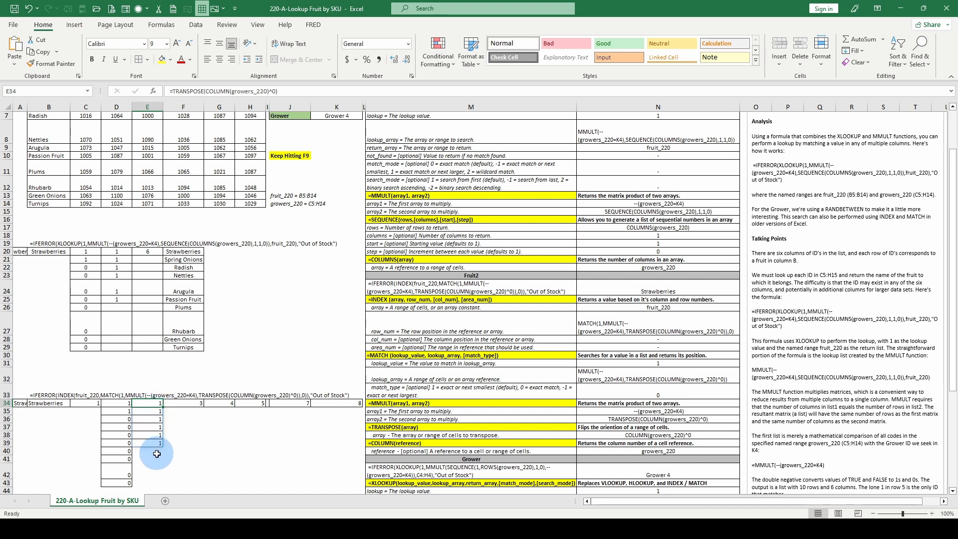
left_click(125, 403)
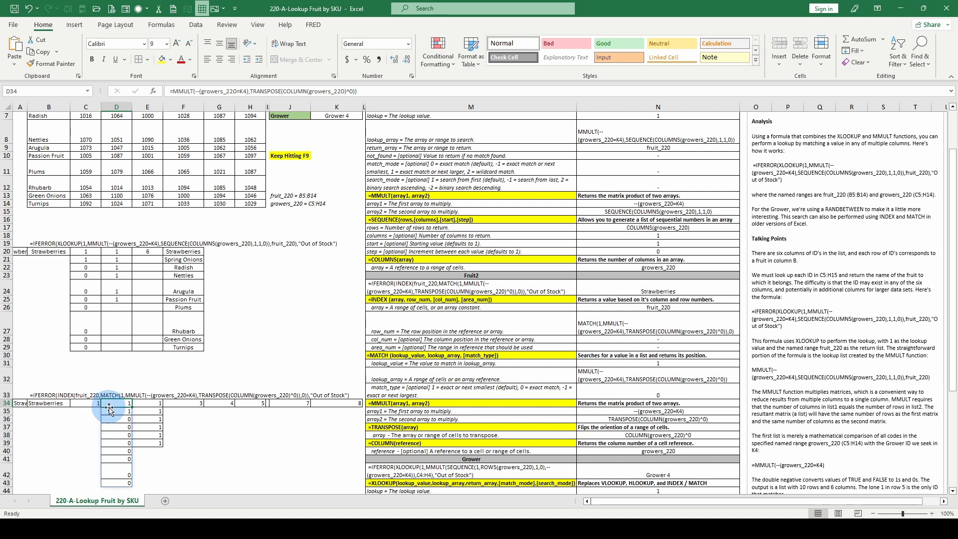
left_click(90, 402)
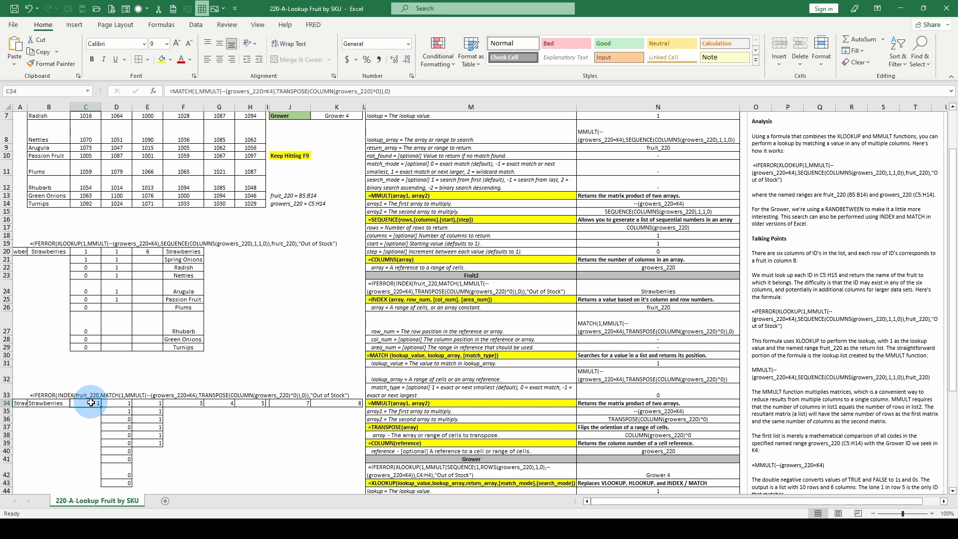
Evaluate the lookup_array argument of the MATCH formula in C34, compare it with the fruit table rows, and discard the edit
left_click(198, 91)
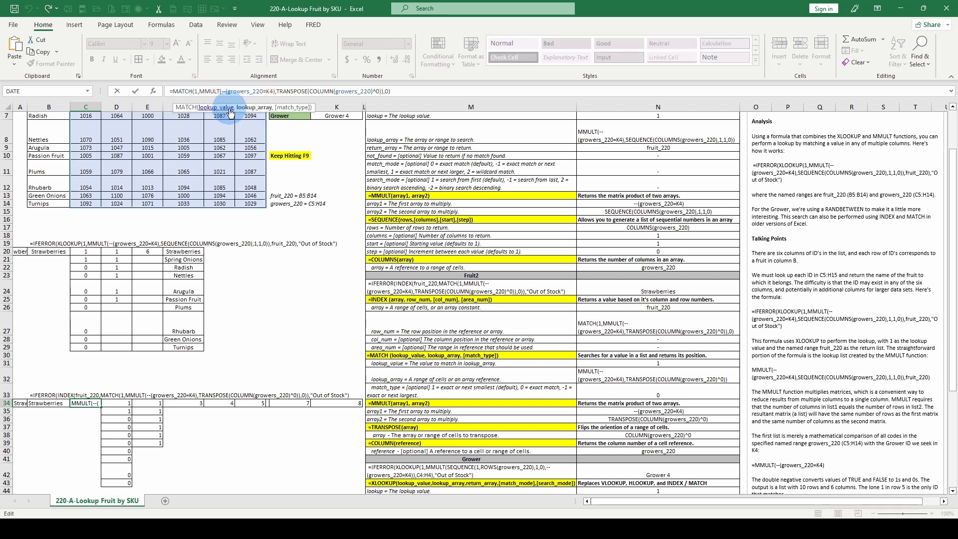
left_click(248, 108)
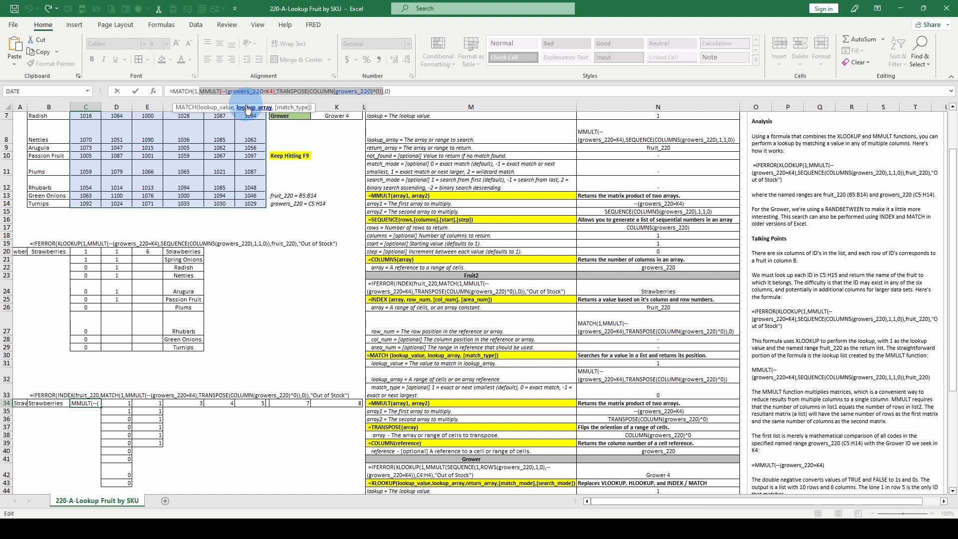
key("F9")
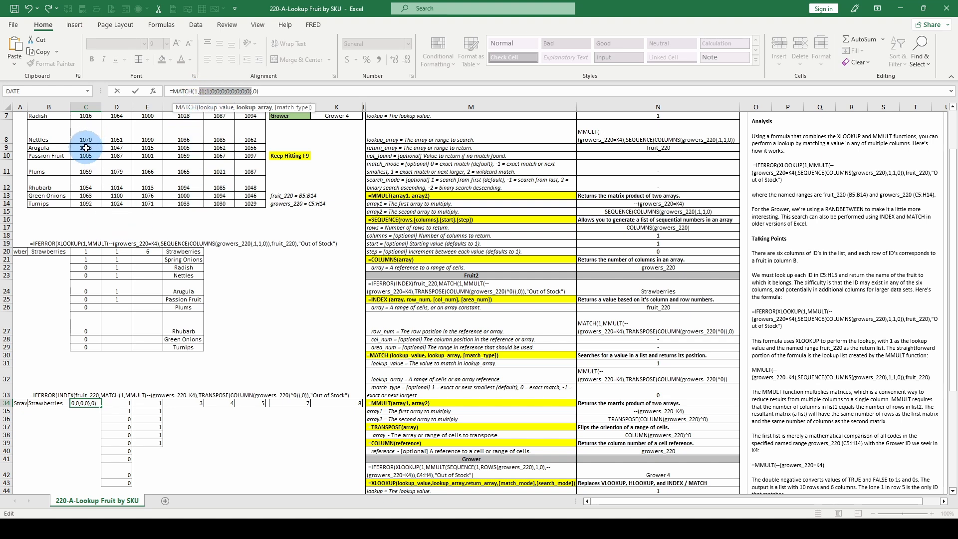
scroll(90, 159, "up", 2)
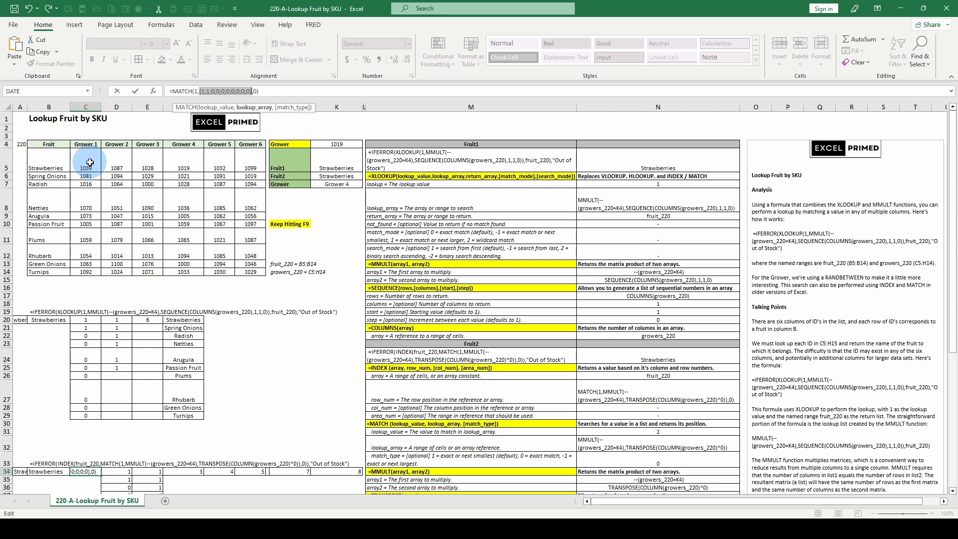
scroll(95, 194, "down", 2)
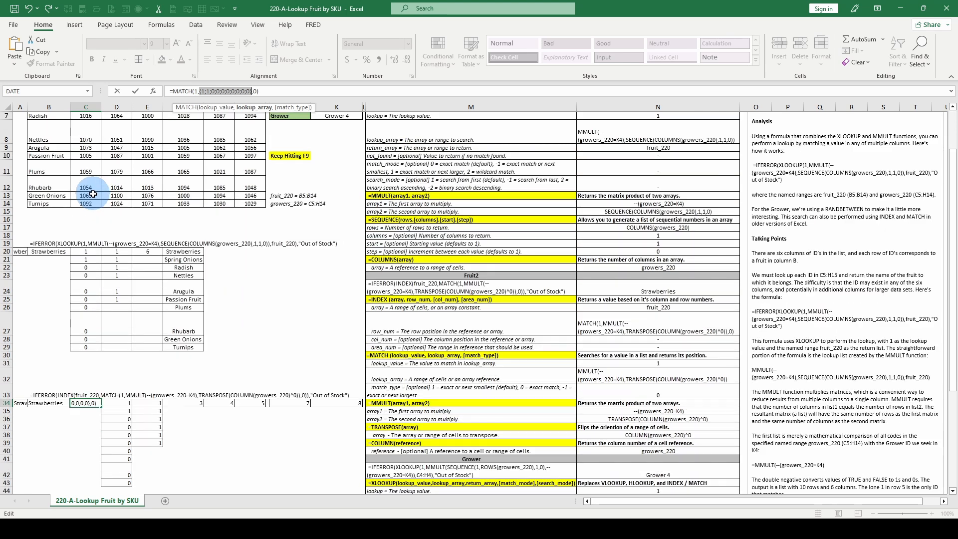
scroll(93, 193, "up", 2)
scroll(92, 193, "down", 2)
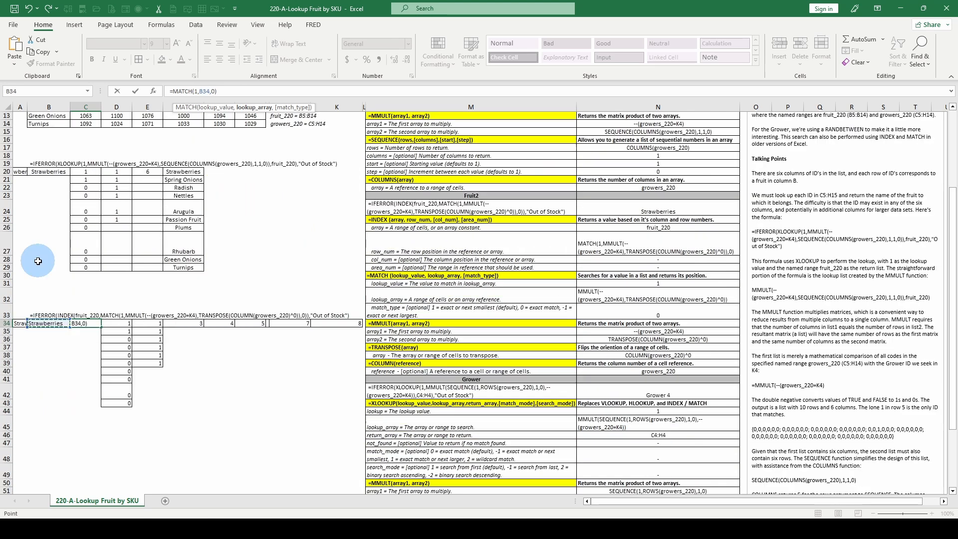
key("Escape")
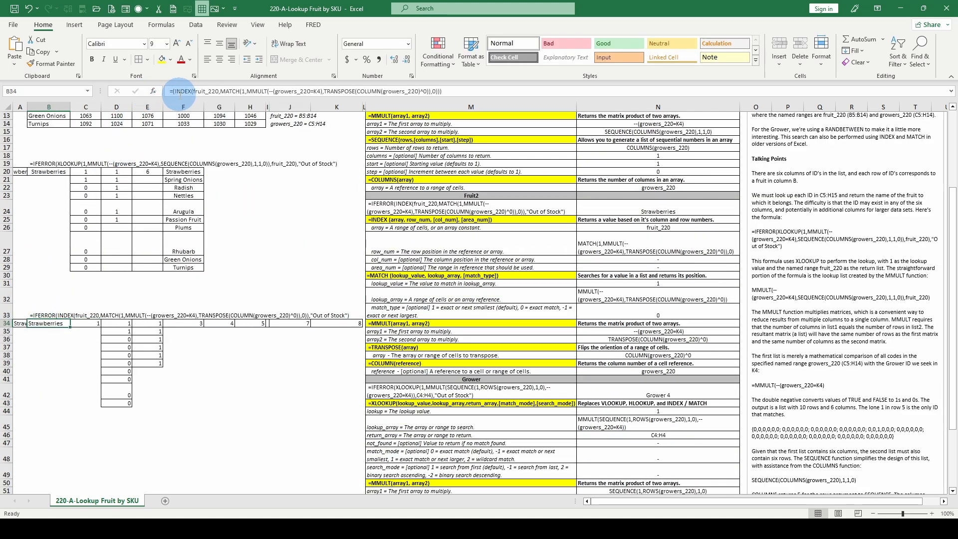
Evaluate the array and row_num arguments inside the INDEX formula in B34
double_click(53, 324)
left_click(203, 108)
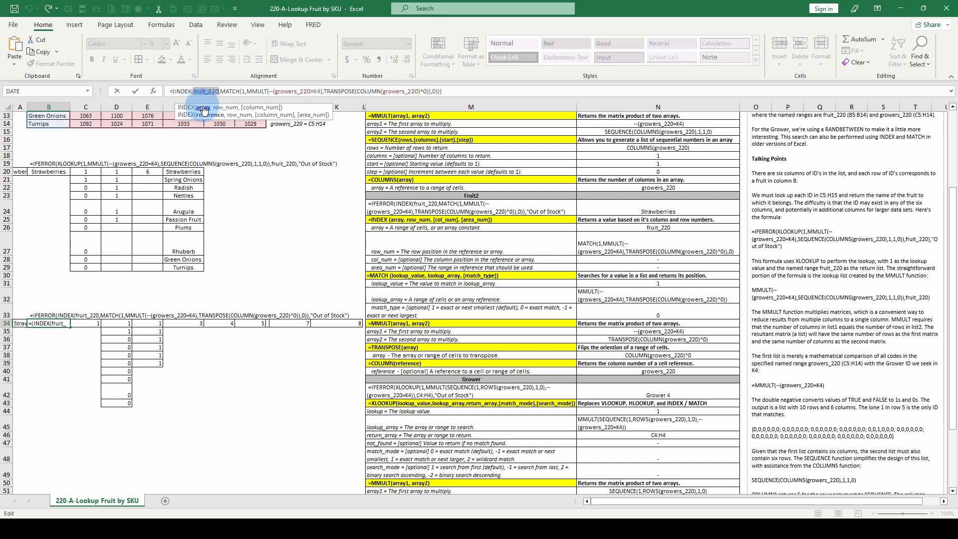
key("F9")
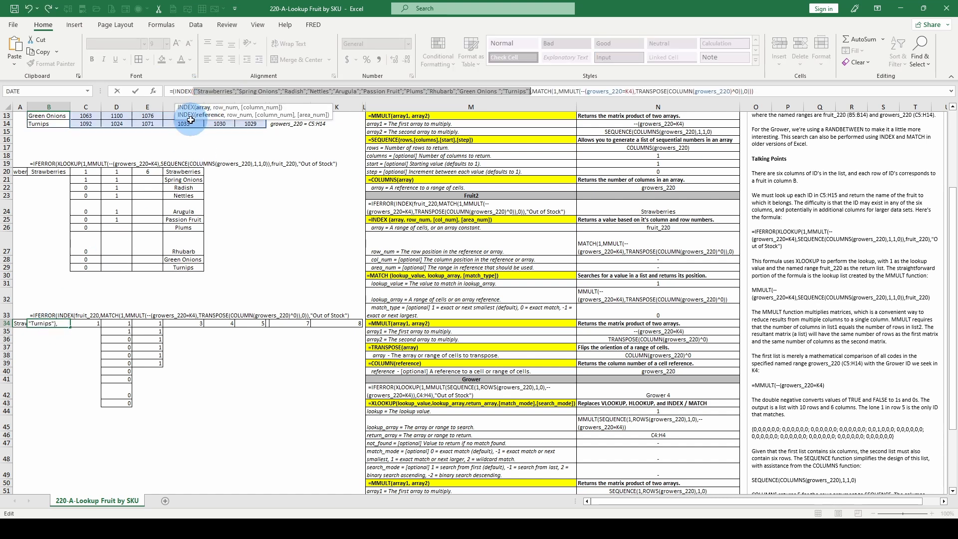
left_click(224, 108)
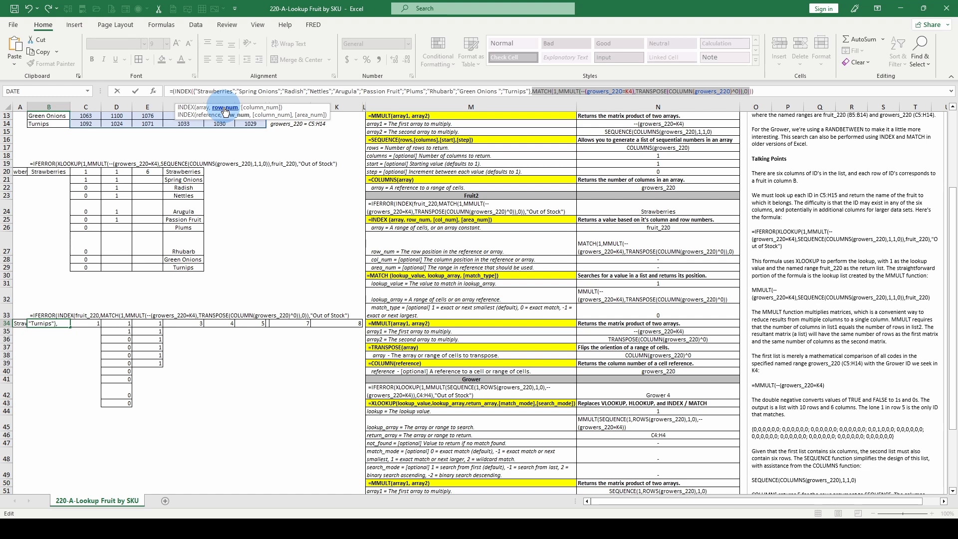
key("F9")
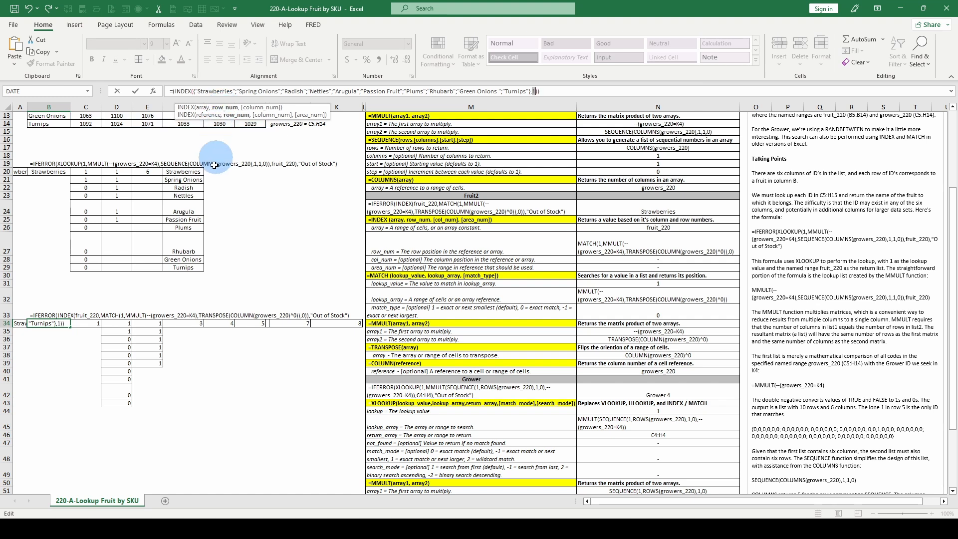
Examine the fruit table, the function argument breakdown and the written explanation of the formulas, and discard the edit in B34
scroll(211, 170, "up", 4)
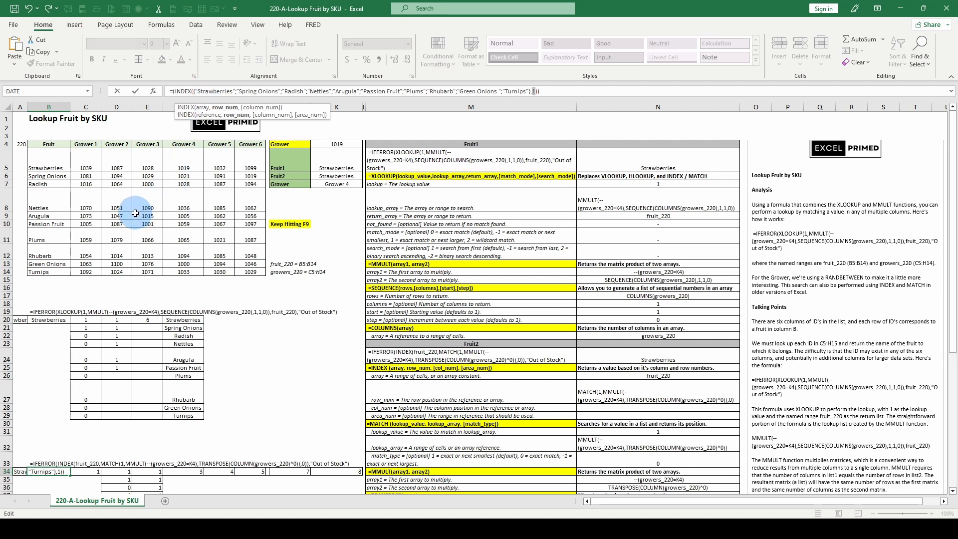
scroll(101, 294, "down", 1)
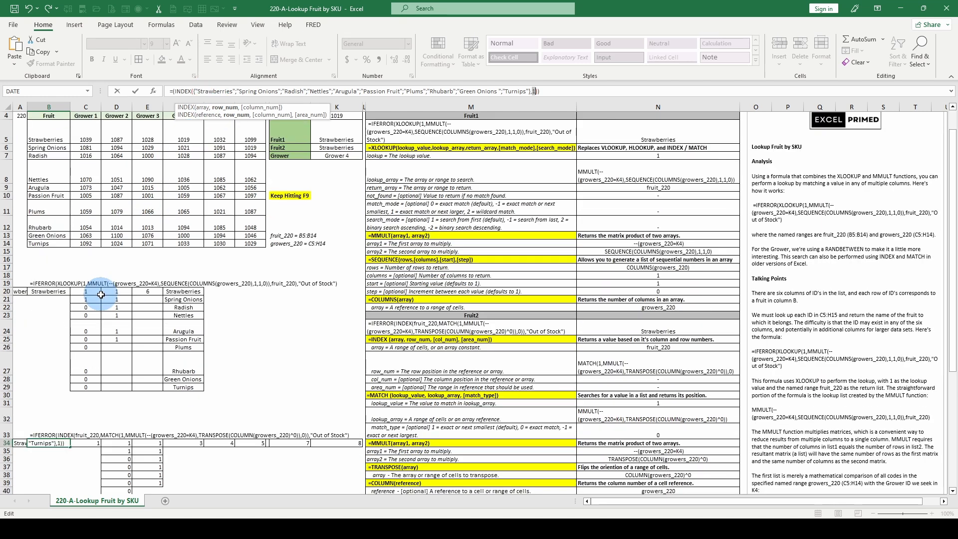
scroll(167, 295, "up", 1)
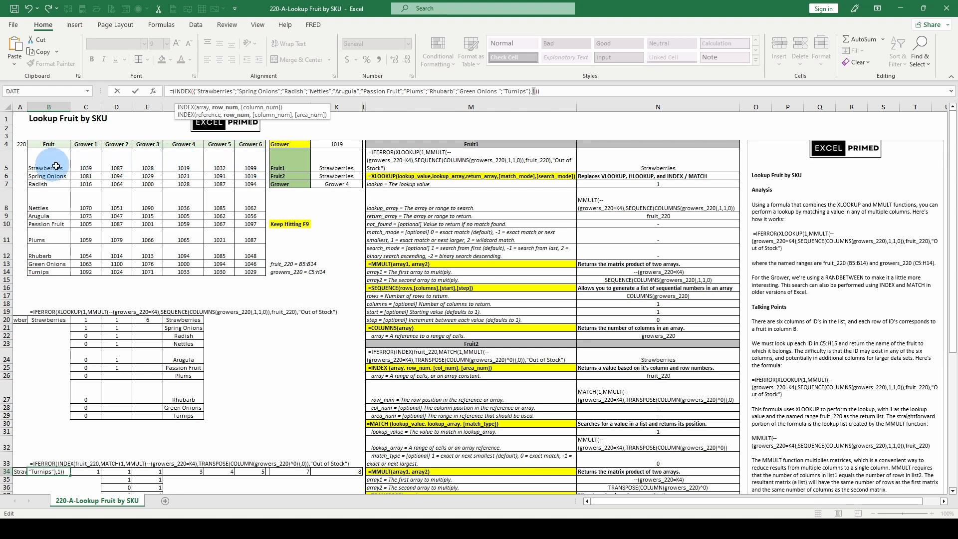
scroll(150, 219, "down", 3)
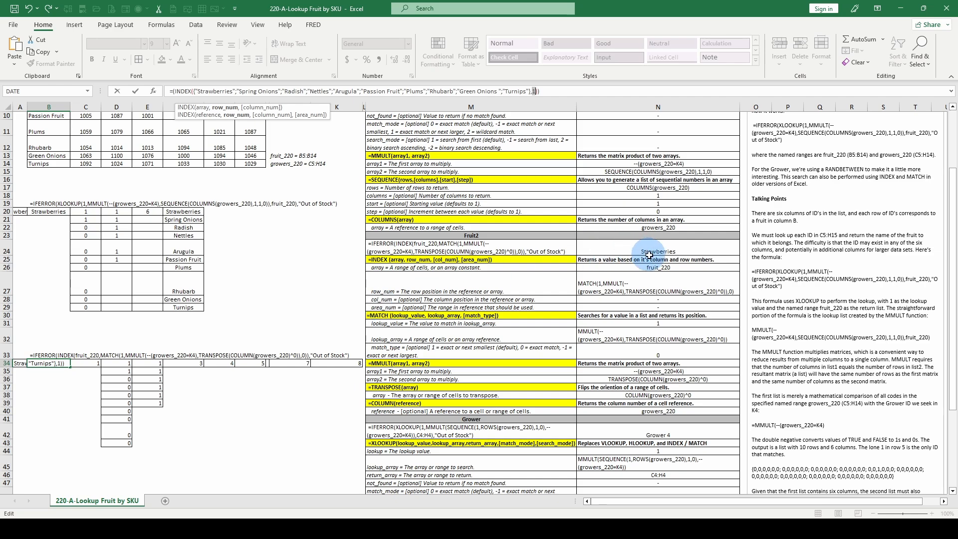
scroll(799, 278, "down", 7)
scroll(833, 284, "up", 10)
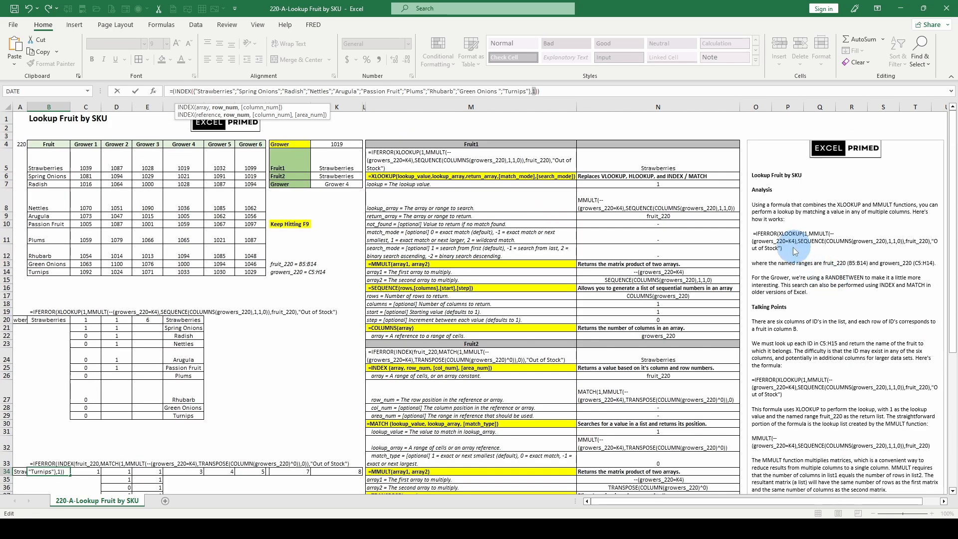
scroll(808, 250, "down", 19)
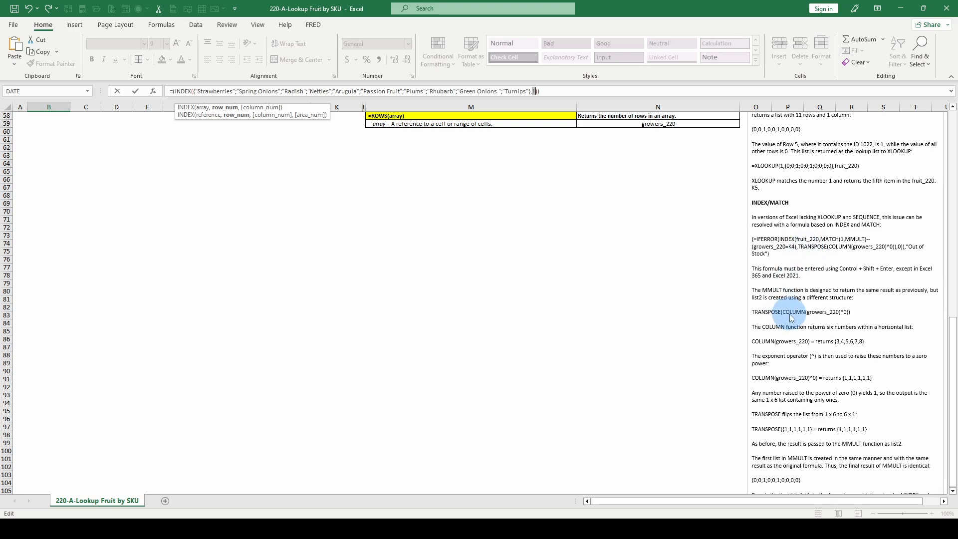
scroll(790, 317, "up", 9)
scroll(790, 317, "up", 10)
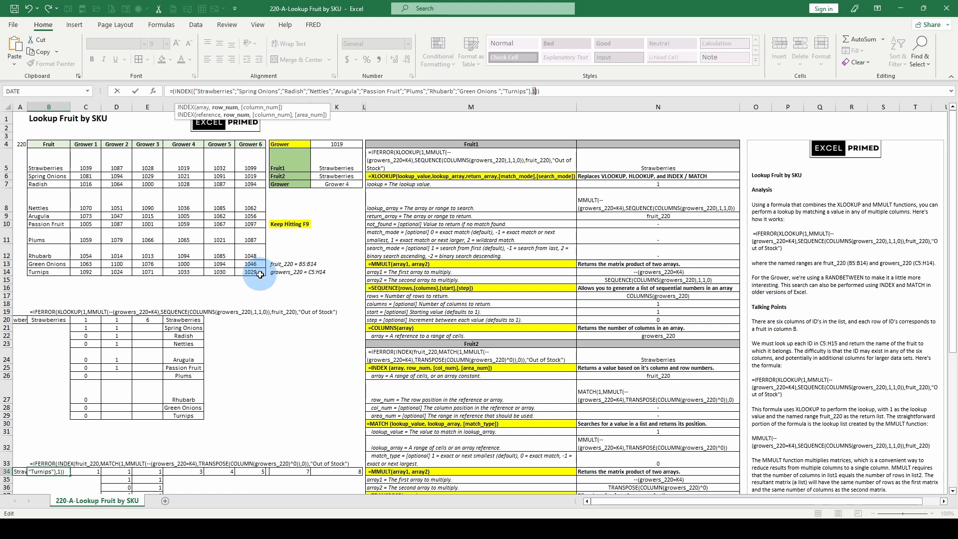
scroll(823, 299, "down", 15)
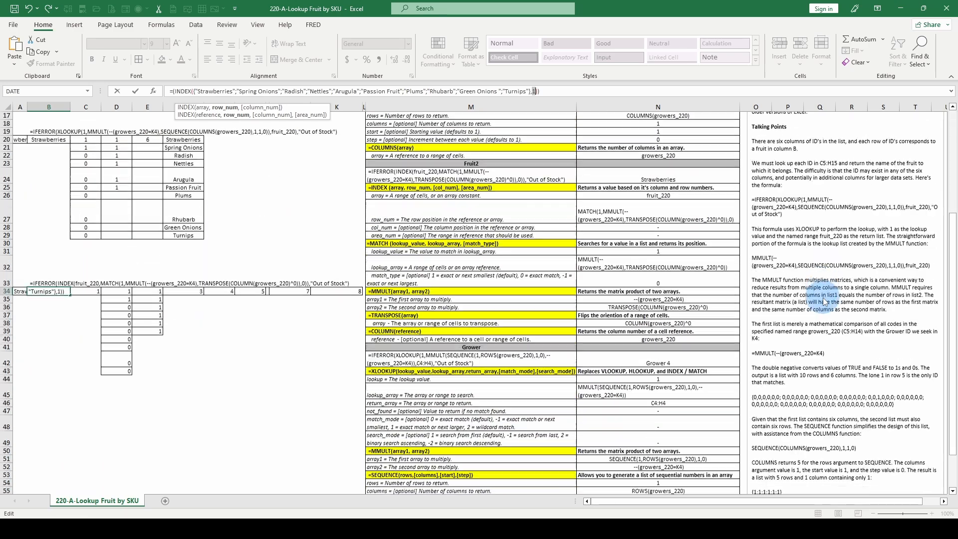
scroll(822, 297, "up", 18)
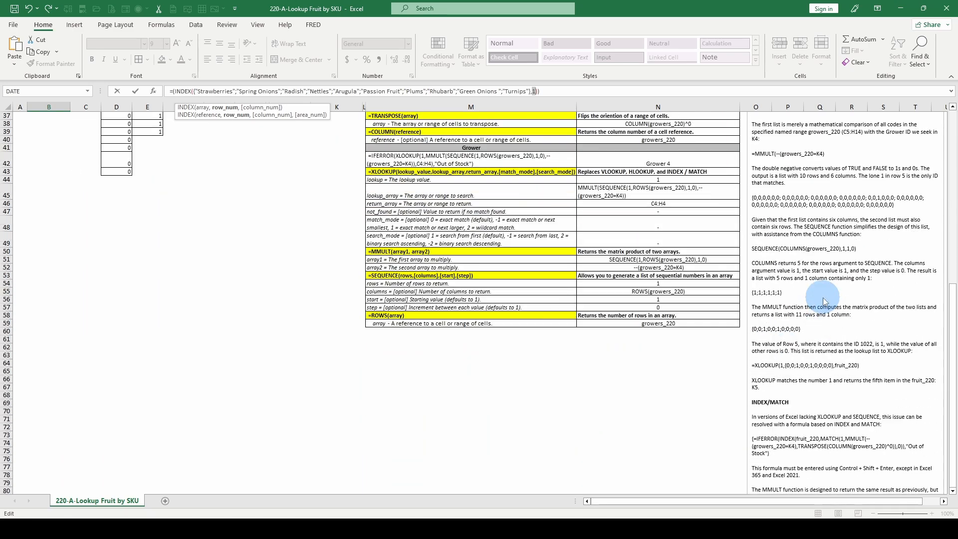
scroll(471, 211, "down", 8)
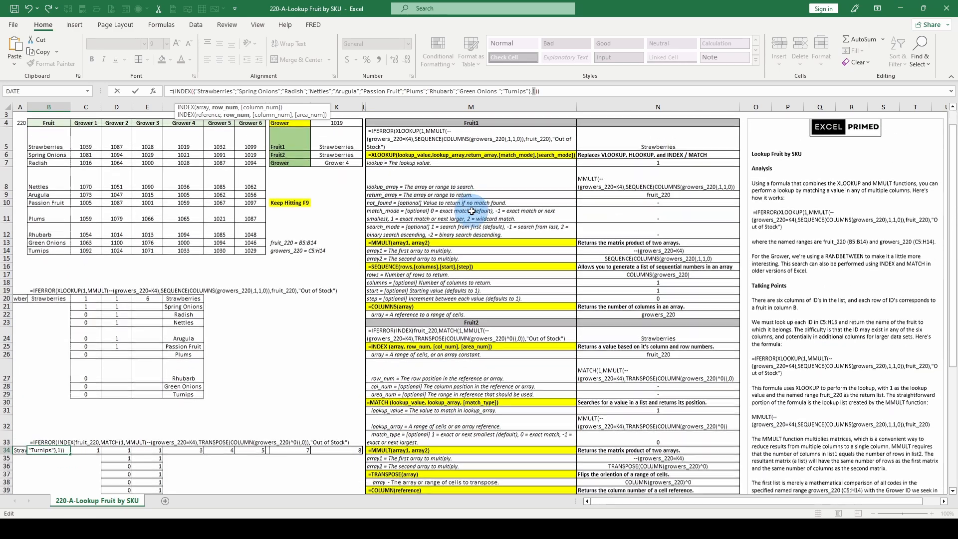
scroll(472, 212, "up", 8)
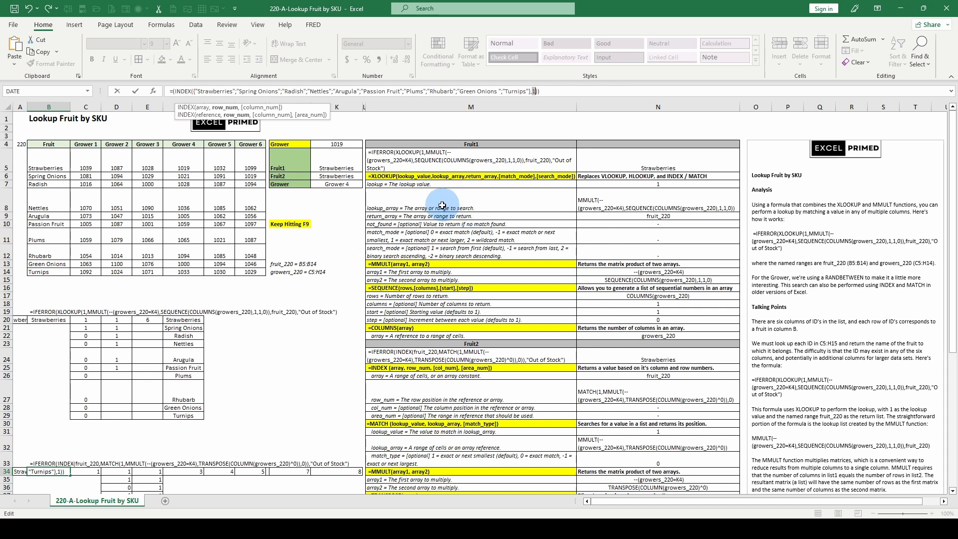
key("Escape")
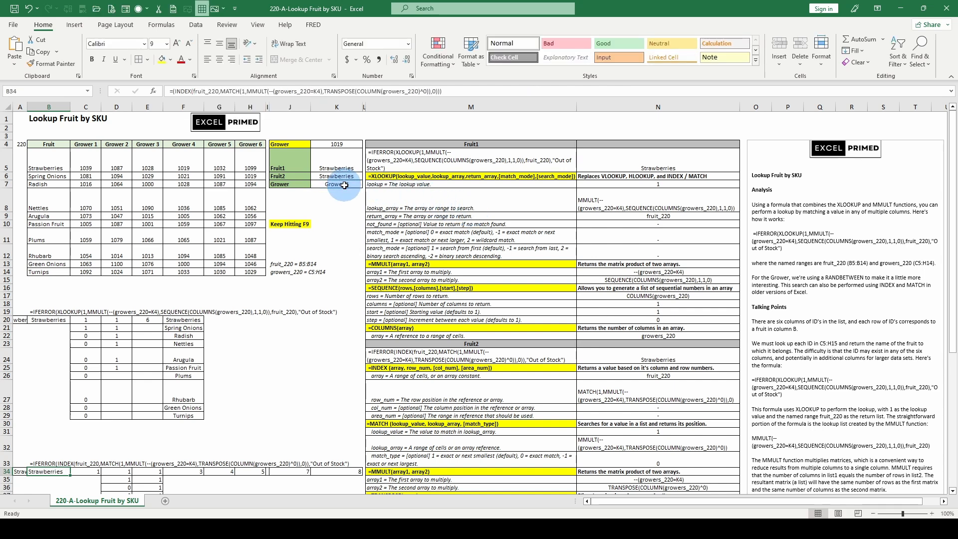
Inspect the Grower XLOOKUP formula in K7 and its argument breakdown, finishing on empty cell K9
left_click(337, 184)
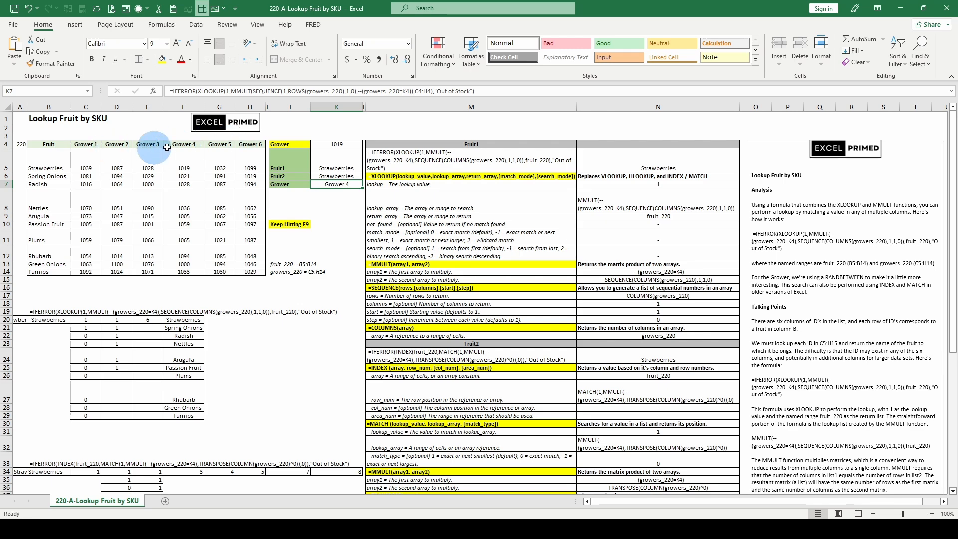
scroll(254, 265, "down", 7)
scroll(254, 267, "up", 7)
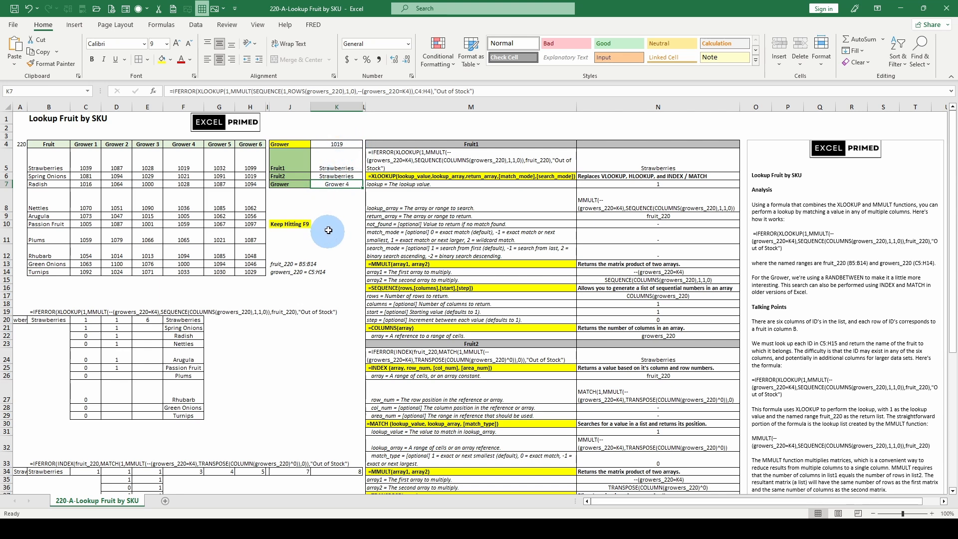
left_click(333, 215)
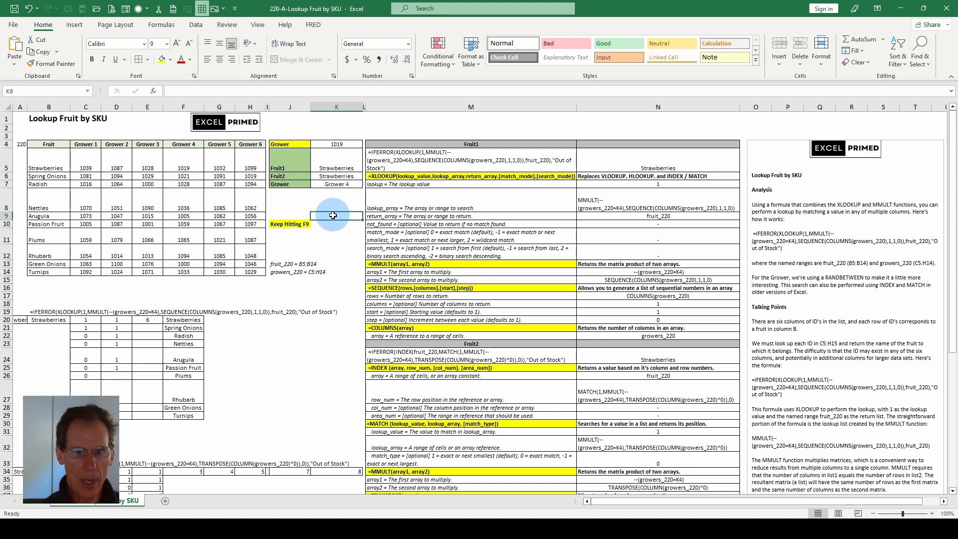